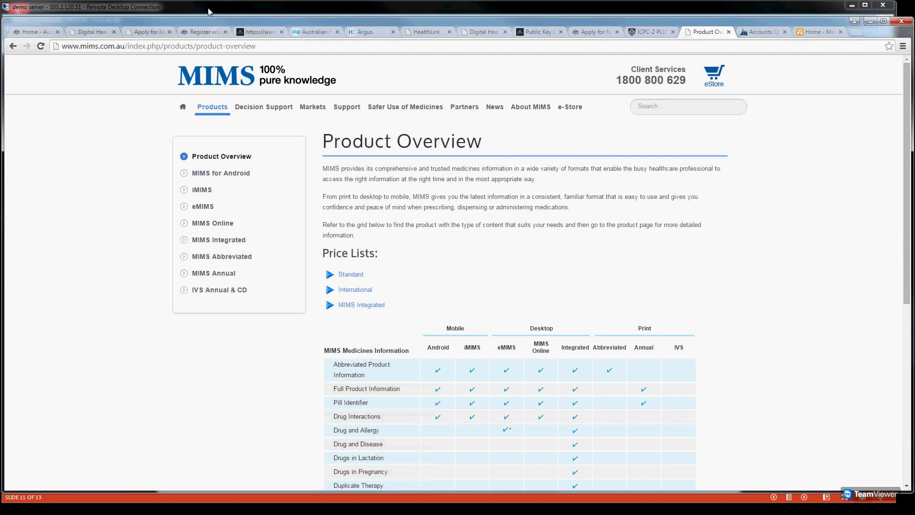
# Switch to Medtech Evolution and open the Codes & Defaults settings of the Lisa's Surgery location.
pyautogui.hotkey('alt', 'Tab')
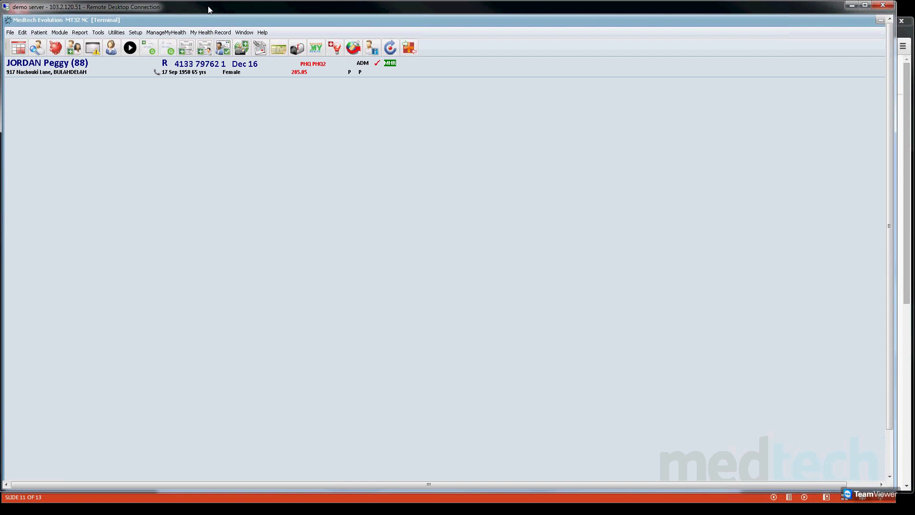
pyautogui.click(135, 33)
pyautogui.moveTo(162, 108)
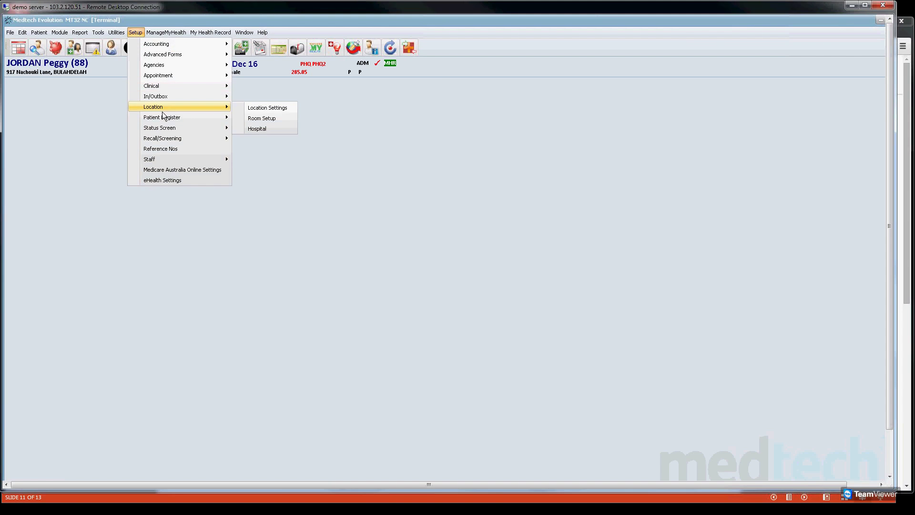
pyautogui.click(262, 107)
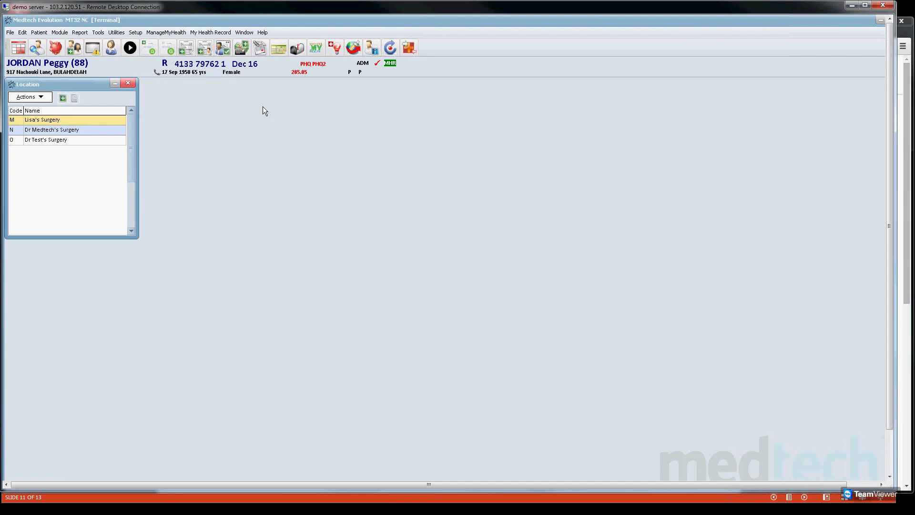
pyautogui.doubleClick(73, 120)
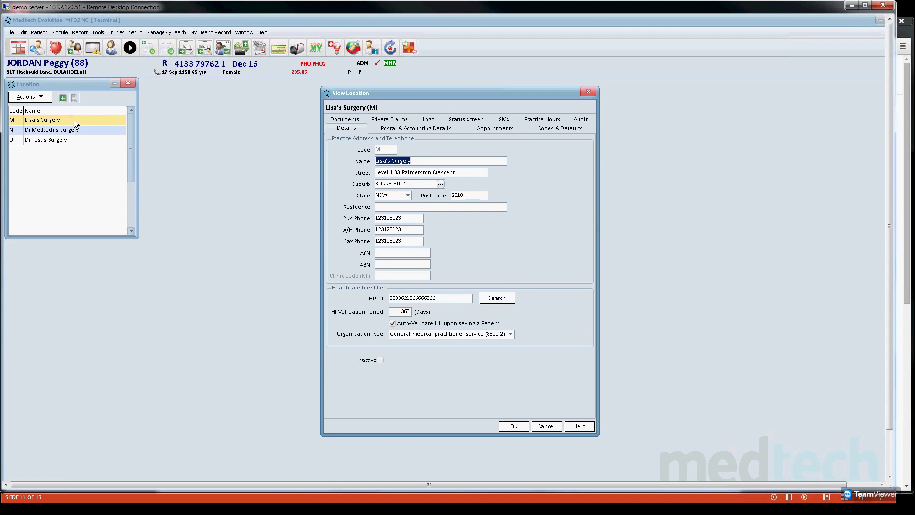
pyautogui.click(570, 135)
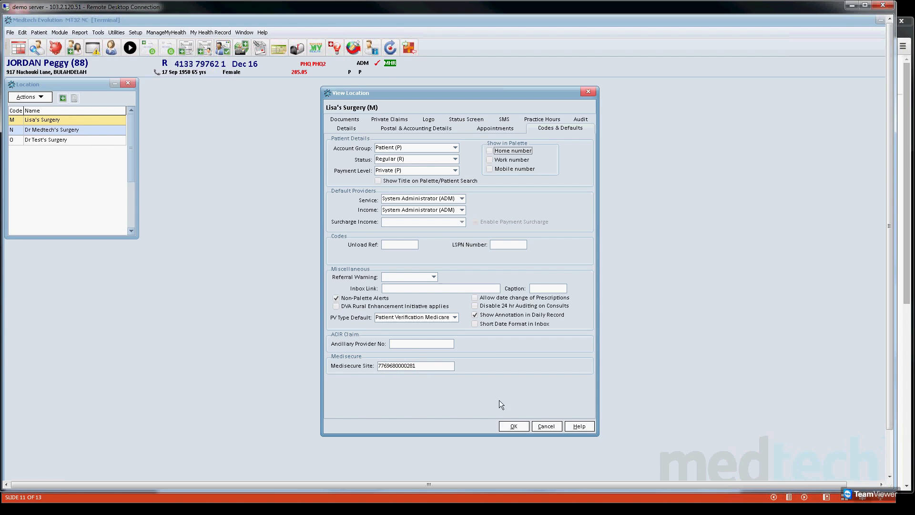
# Save the Lisa's Surgery location settings, acknowledge the restart notice and close the location list.
pyautogui.click(519, 429)
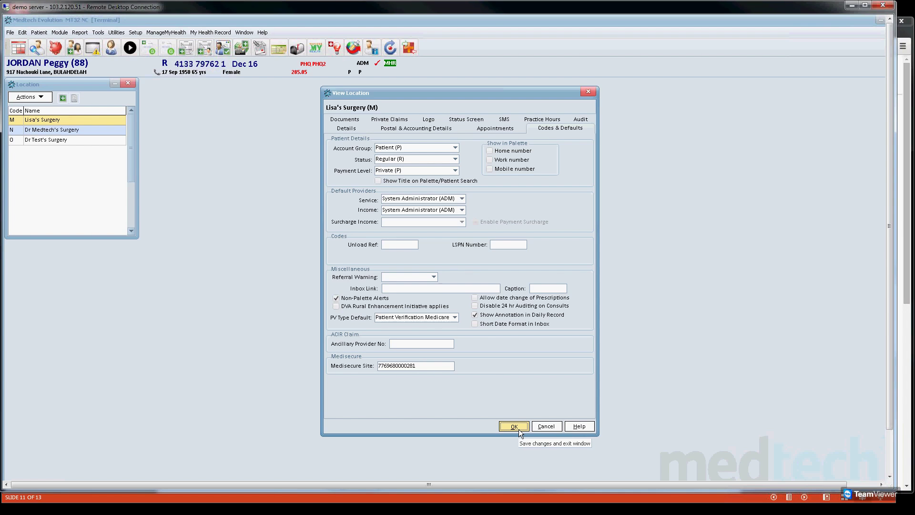
pyautogui.click(518, 428)
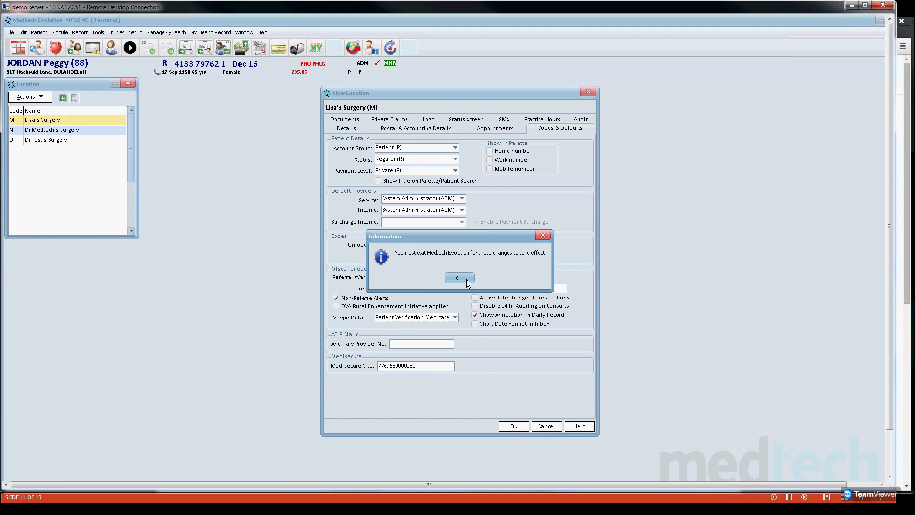
pyautogui.click(459, 278)
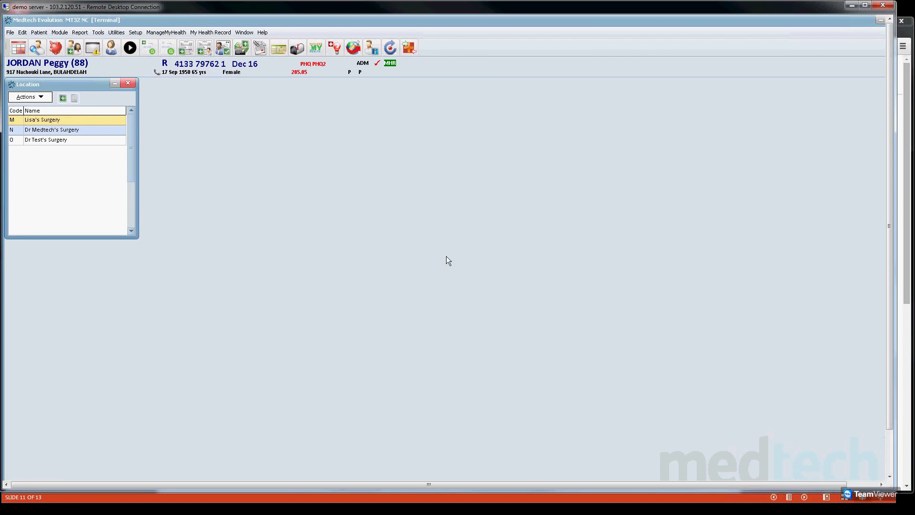
pyautogui.click(129, 84)
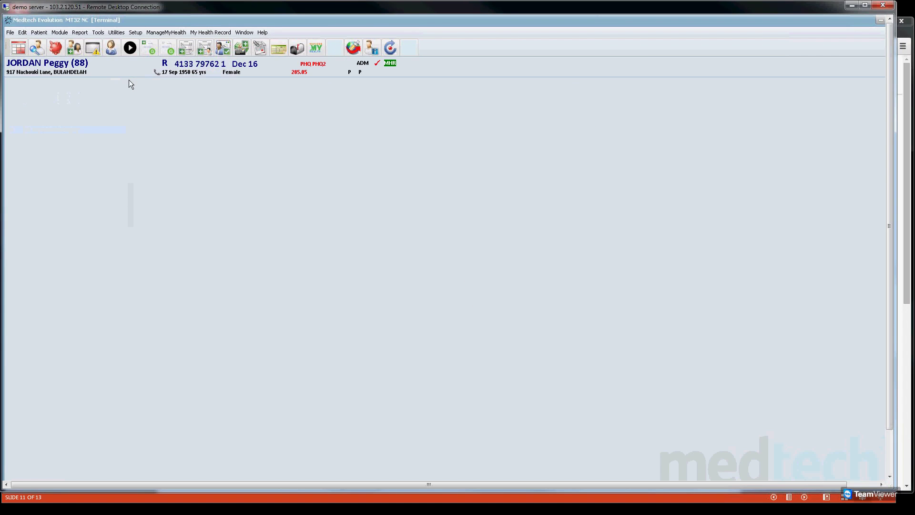
# Restart Medtech Evolution and log in to the Demo database with the administrator's staff code.
pyautogui.click(10, 32)
pyautogui.click(33, 111)
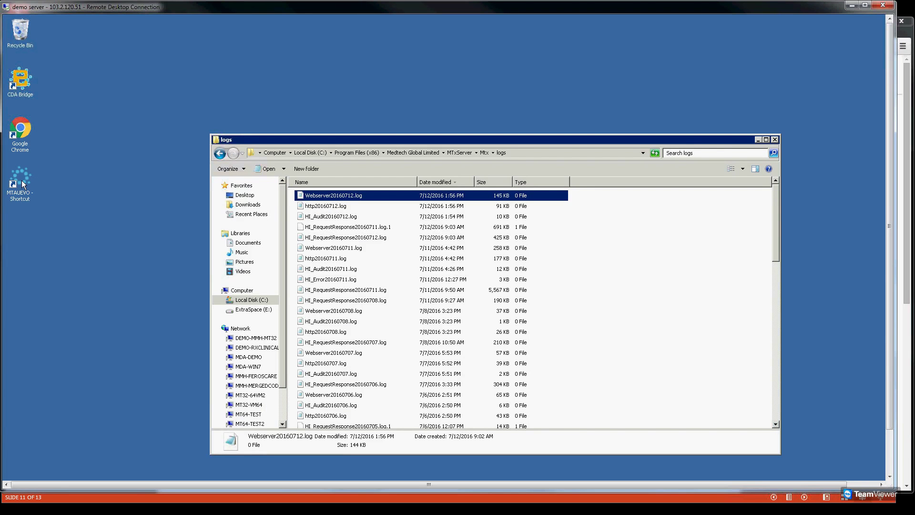
pyautogui.doubleClick(22, 180)
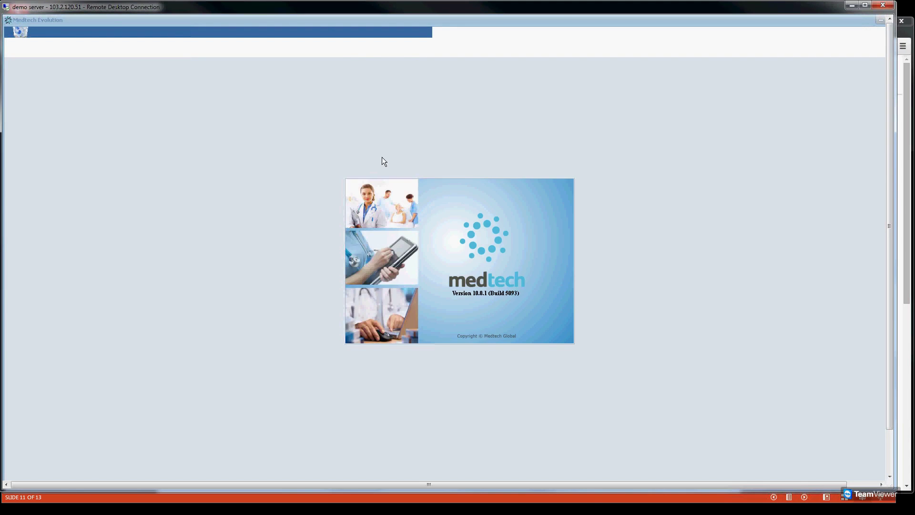
pyautogui.write('A')
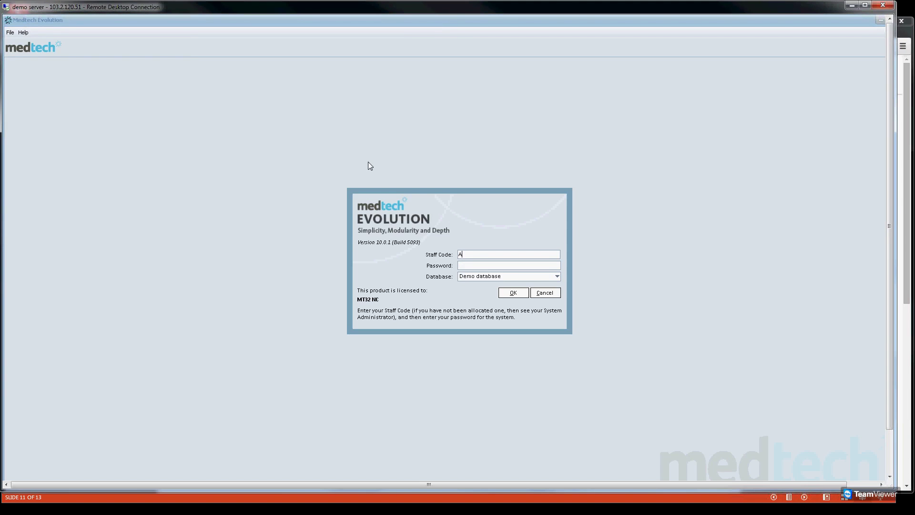
pyautogui.write('DM')
pyautogui.press('Return')
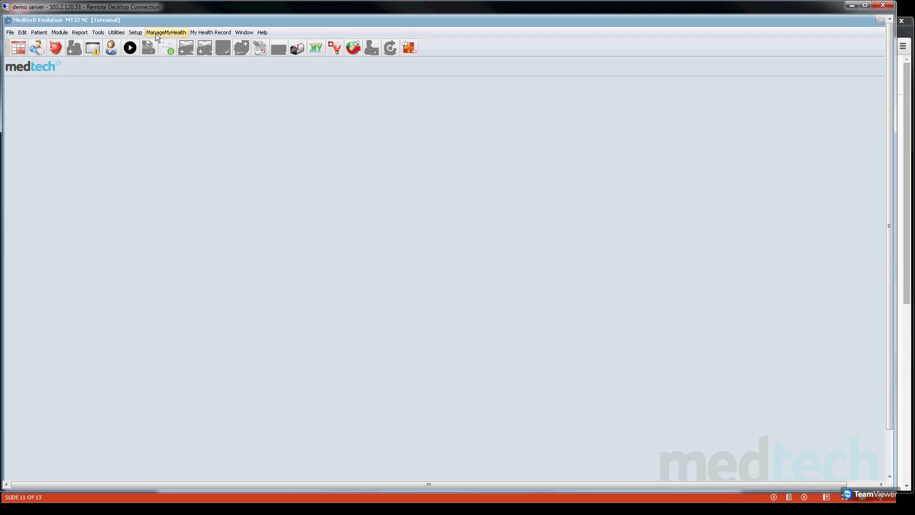
# Check the Medisecure Site entry in the Codes & Defaults of Lisa's Surgery, leaving without saving.
pyautogui.click(135, 33)
pyautogui.moveTo(167, 108)
pyautogui.click(254, 107)
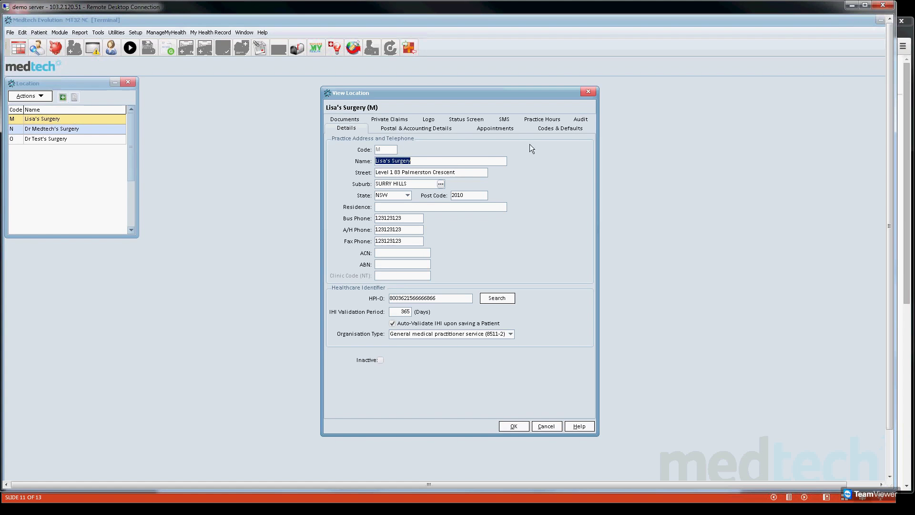
pyautogui.click(563, 129)
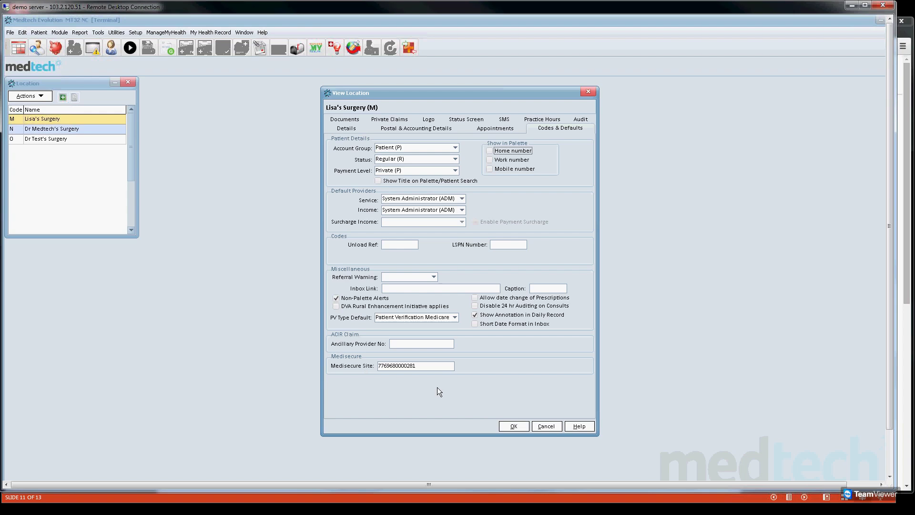
pyautogui.click(552, 429)
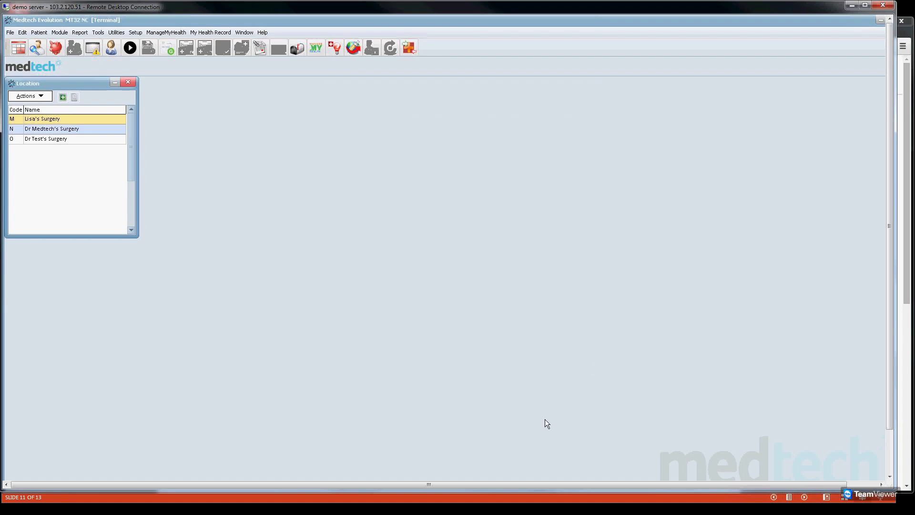
pyautogui.click(127, 83)
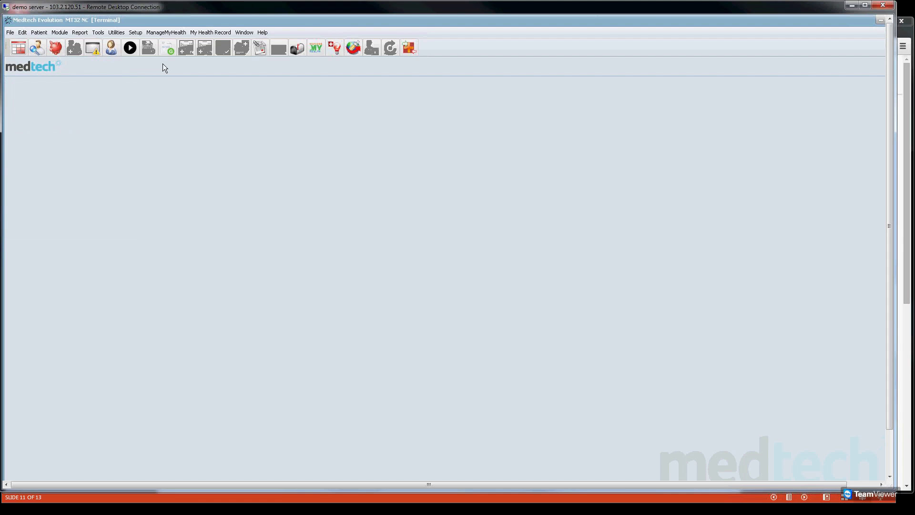
# Review the provider location details and eRx Entity ID of staff member JBS, then close the staff list.
pyautogui.click(135, 33)
pyautogui.moveTo(152, 108)
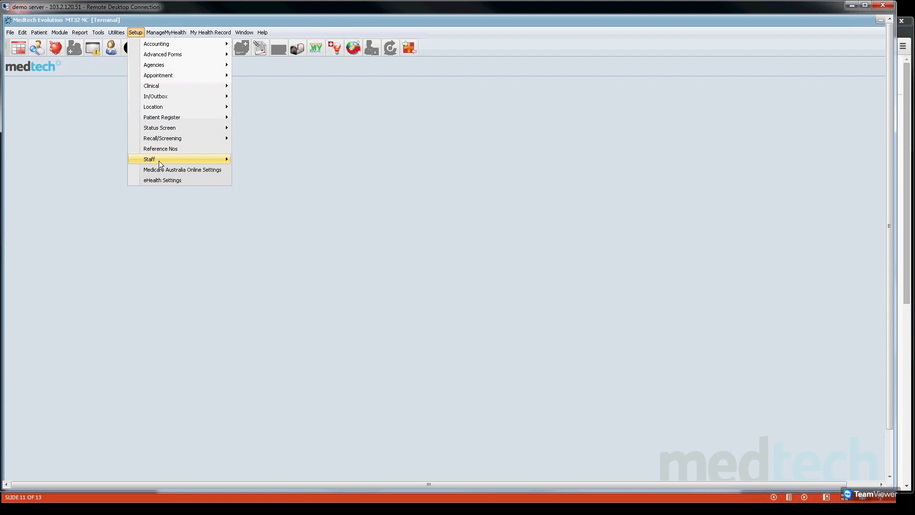
pyautogui.moveTo(162, 162)
pyautogui.click(247, 158)
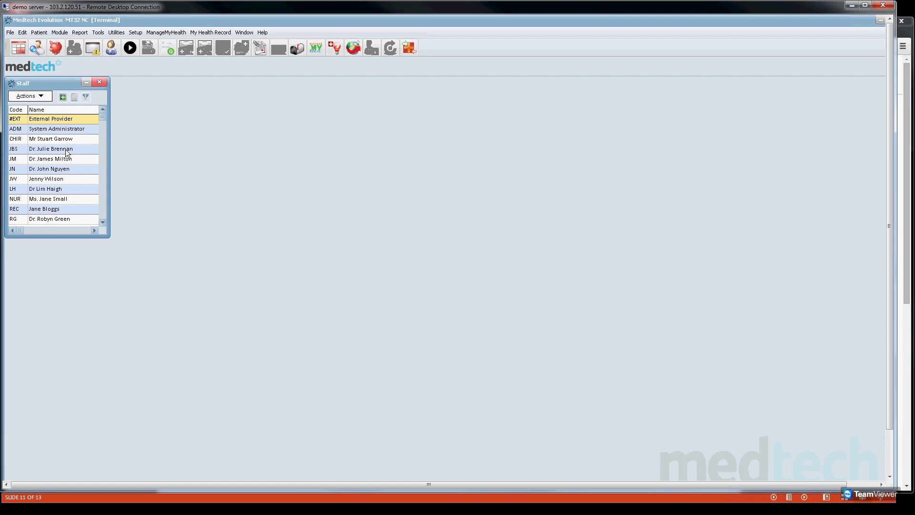
pyautogui.doubleClick(67, 150)
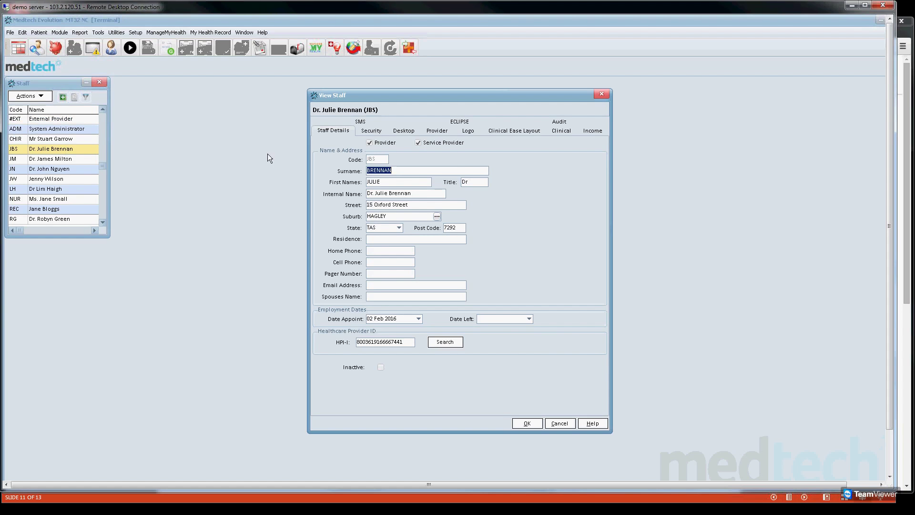
pyautogui.click(436, 130)
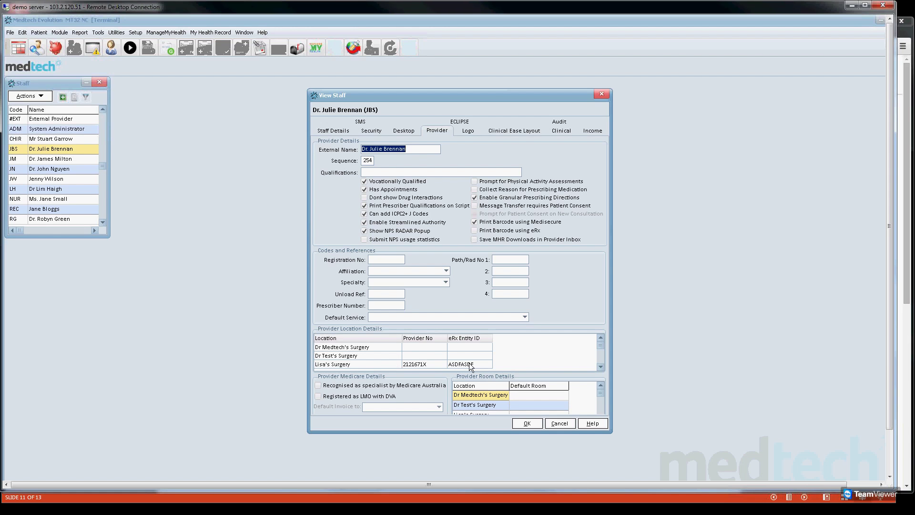
pyautogui.click(528, 424)
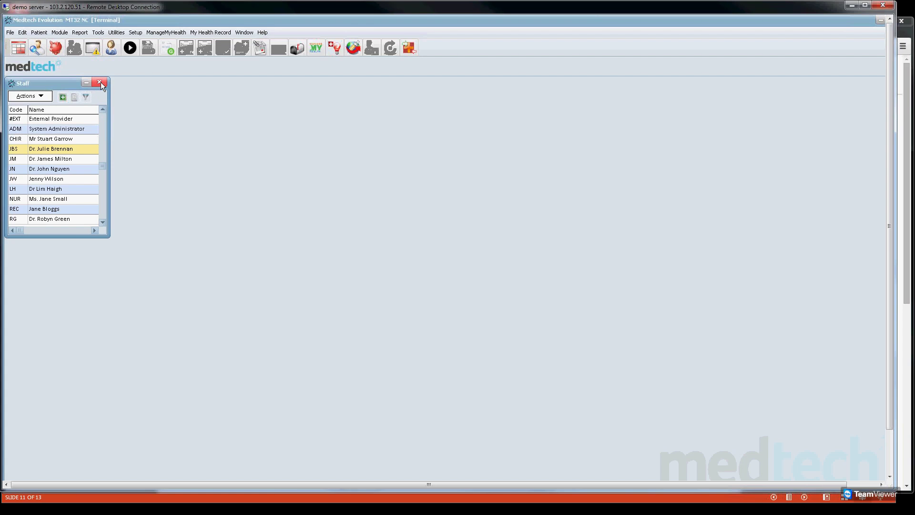
pyautogui.click(100, 82)
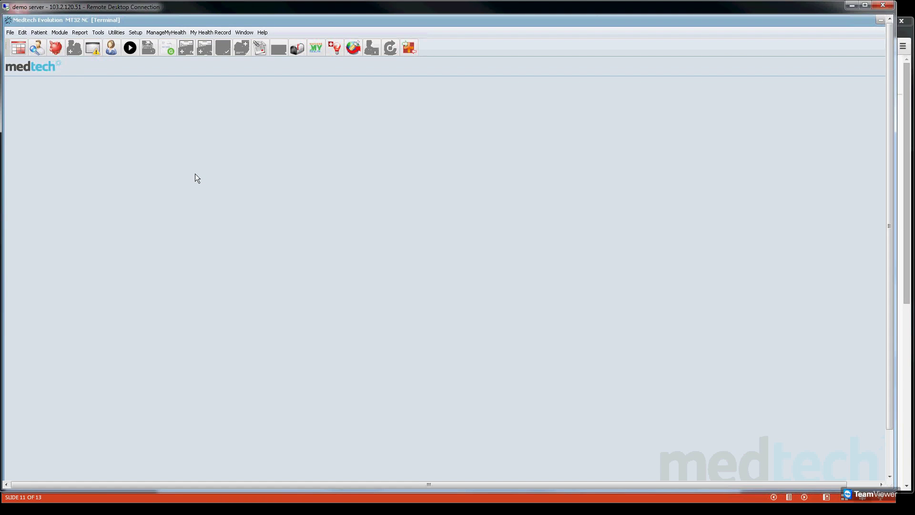
# Search for the demo patient by name and load the patient's record.
pyautogui.press('F2')
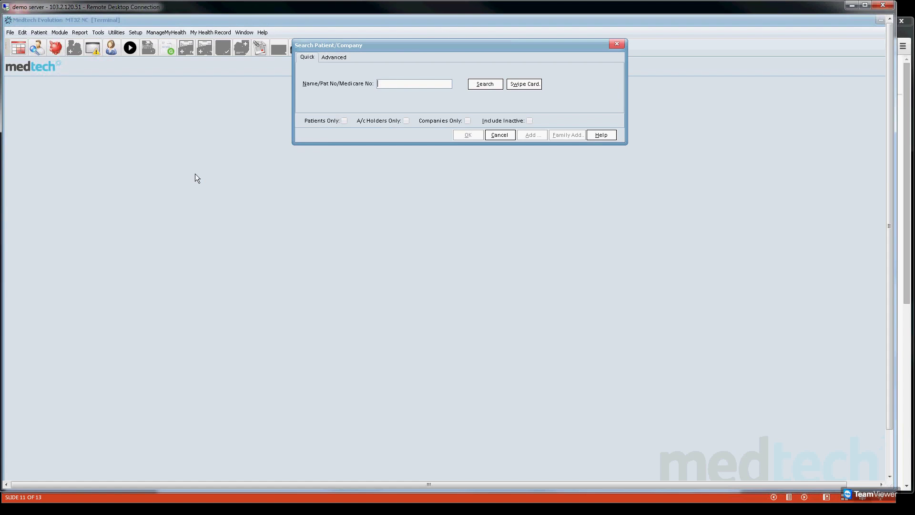
pyautogui.write('J M')
pyautogui.press('Return')
pyautogui.doubleClick(333, 138)
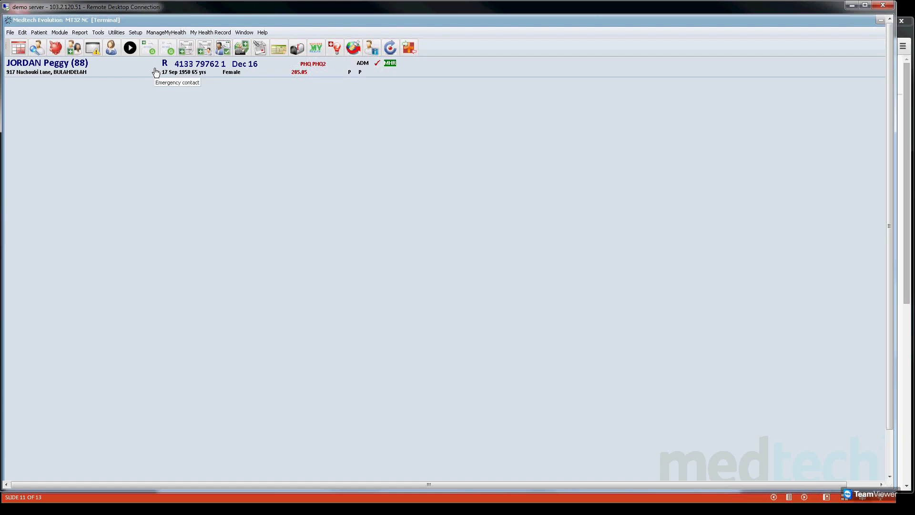
# Check the Medisecure and eRx barcode printing options in staff member JBS's provider settings.
pyautogui.click(135, 33)
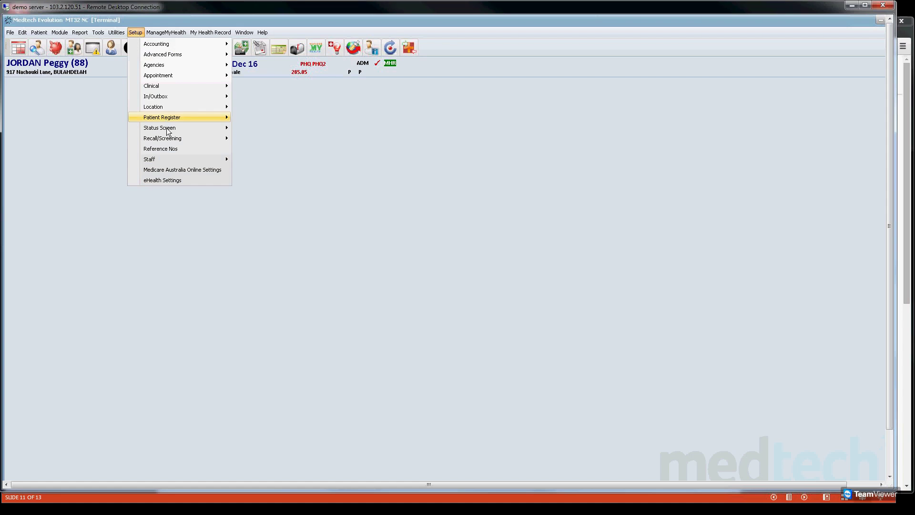
pyautogui.moveTo(169, 158)
pyautogui.click(268, 160)
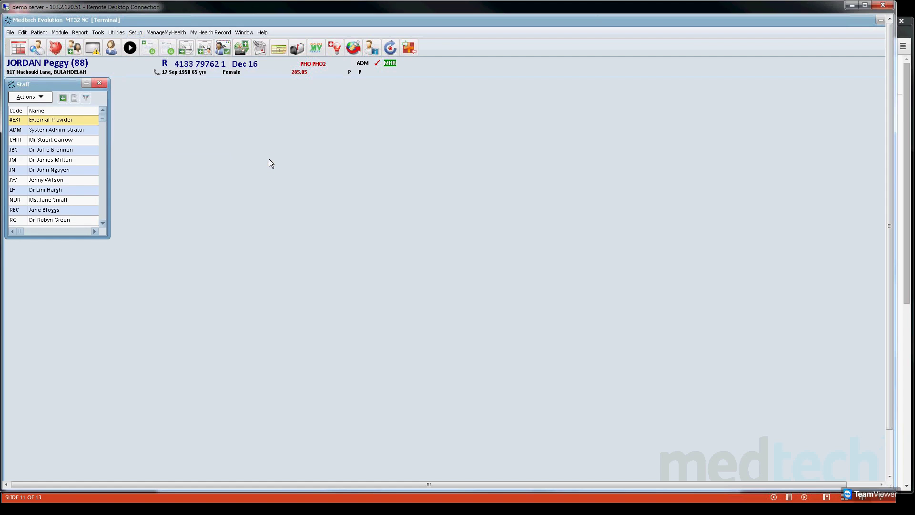
pyautogui.doubleClick(52, 150)
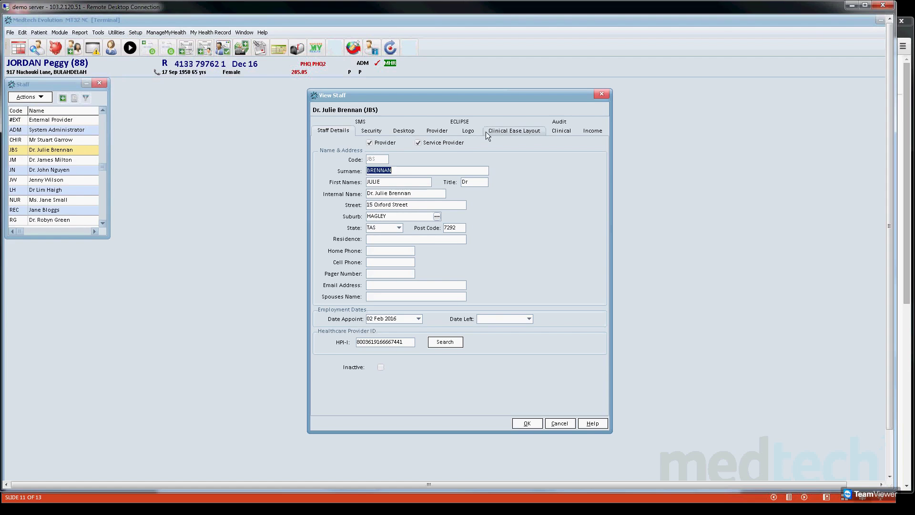
pyautogui.click(437, 131)
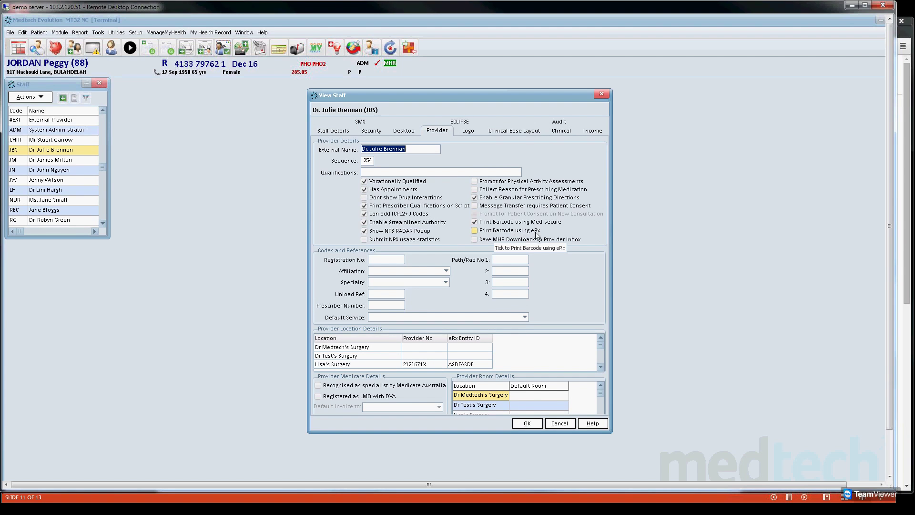
pyautogui.click(535, 422)
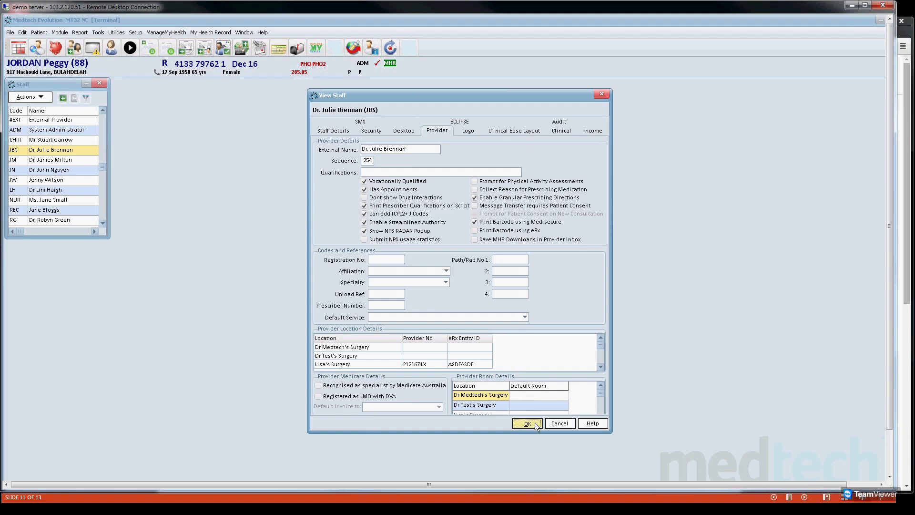
pyautogui.click(99, 84)
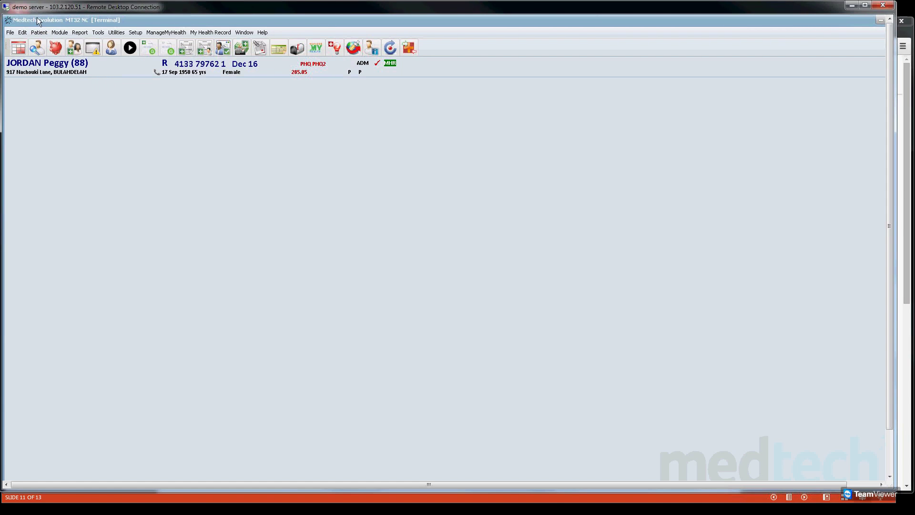
# Start a new prescription for the patient, search for "amox" and select Amoxil Capsules in the 500 mg pack.
pyautogui.click(62, 33)
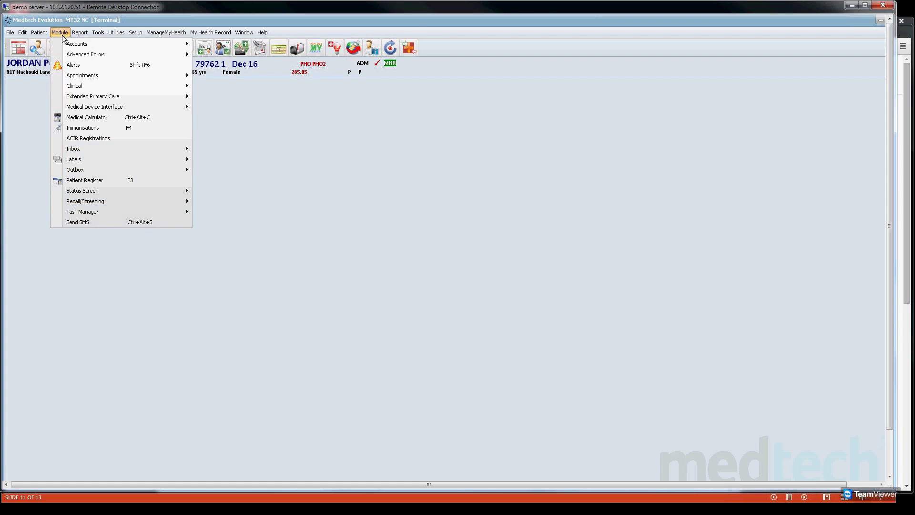
pyautogui.moveTo(93, 86)
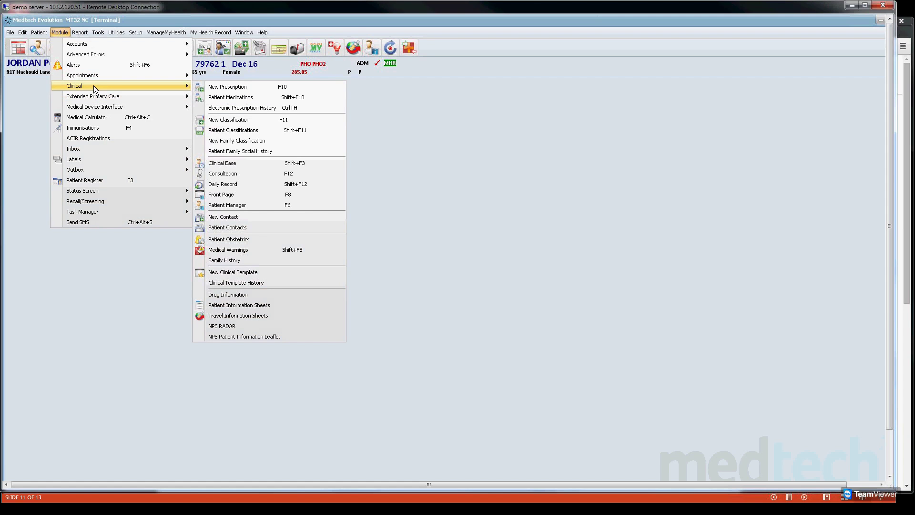
pyautogui.click(231, 86)
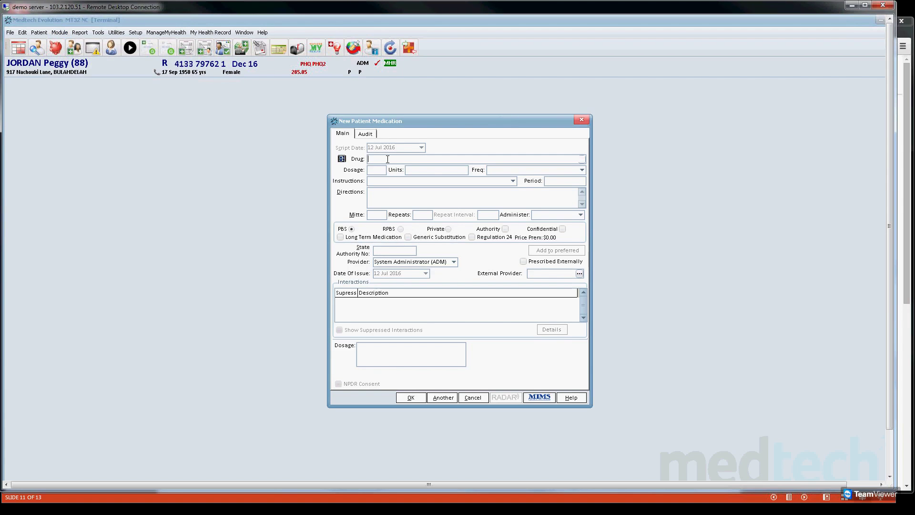
pyautogui.write('amox')
pyautogui.press('Tab')
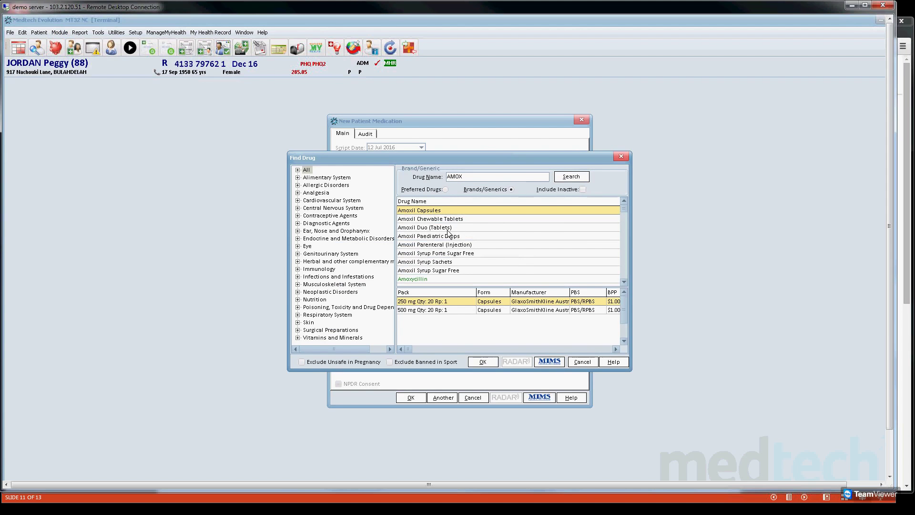
pyautogui.click(425, 310)
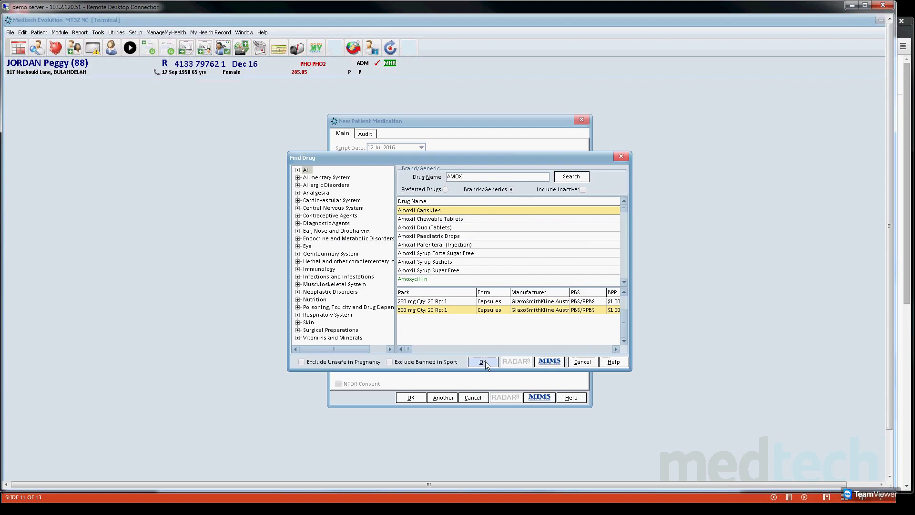
pyautogui.click(482, 361)
# Set the Amoxil dosage to 1 capsule with frequency Four Times Daily (QID) and save the medication.
pyautogui.write('1')
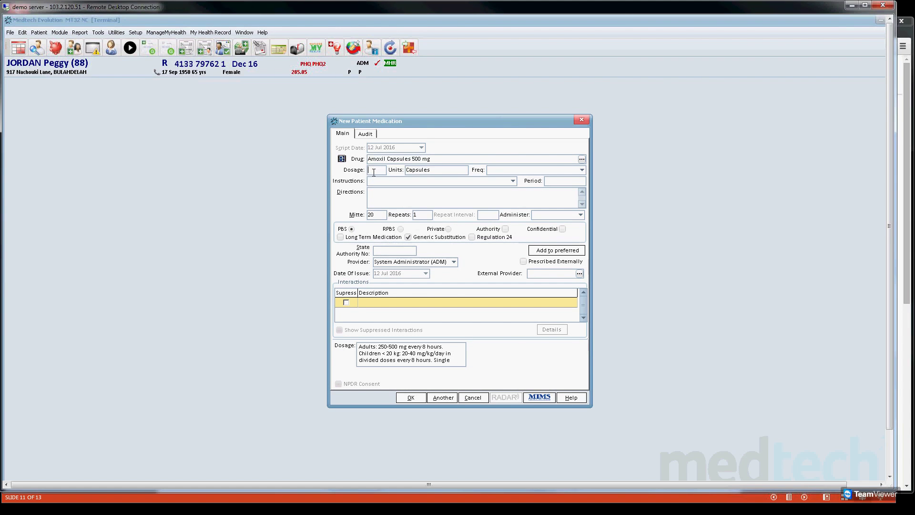
pyautogui.press('Tab')
pyautogui.press('Tab')
pyautogui.click(582, 170)
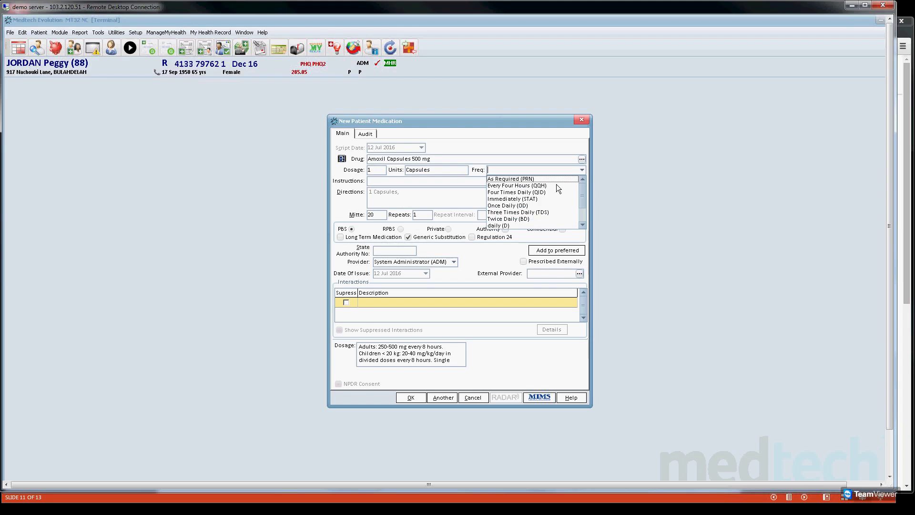
pyautogui.click(516, 193)
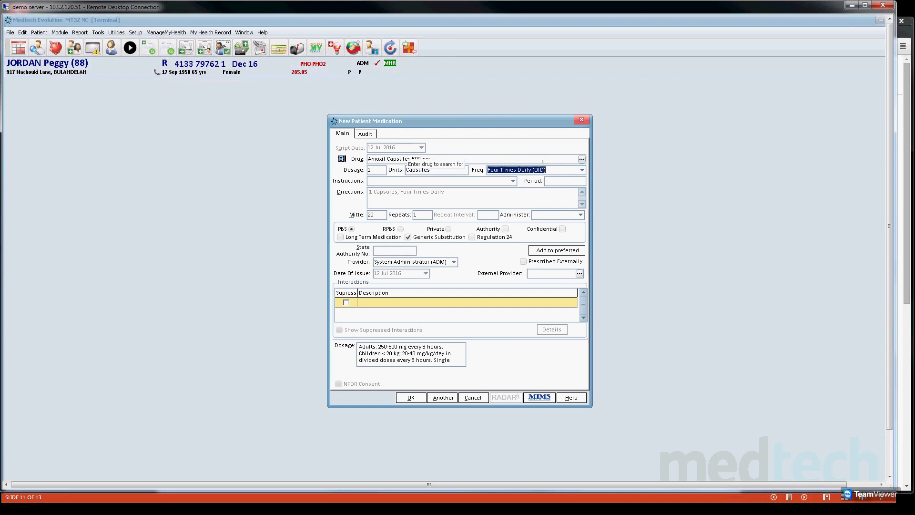
pyautogui.click(414, 398)
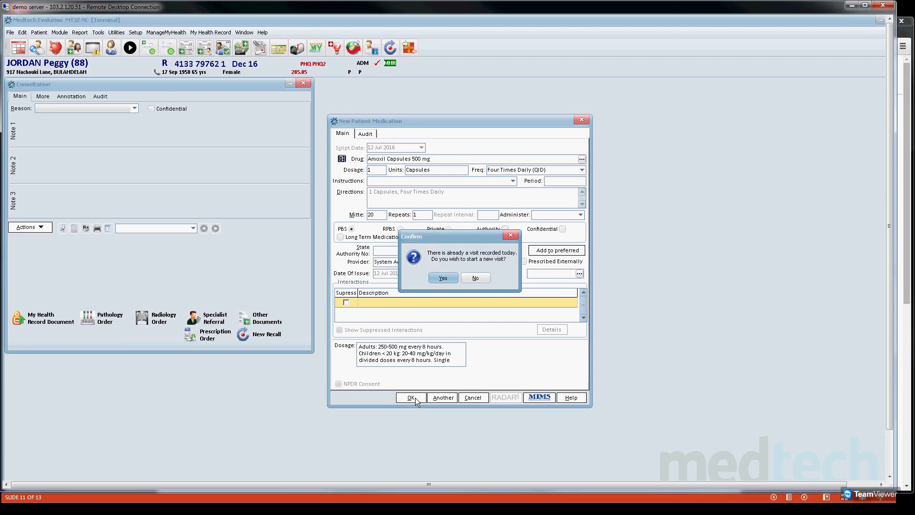